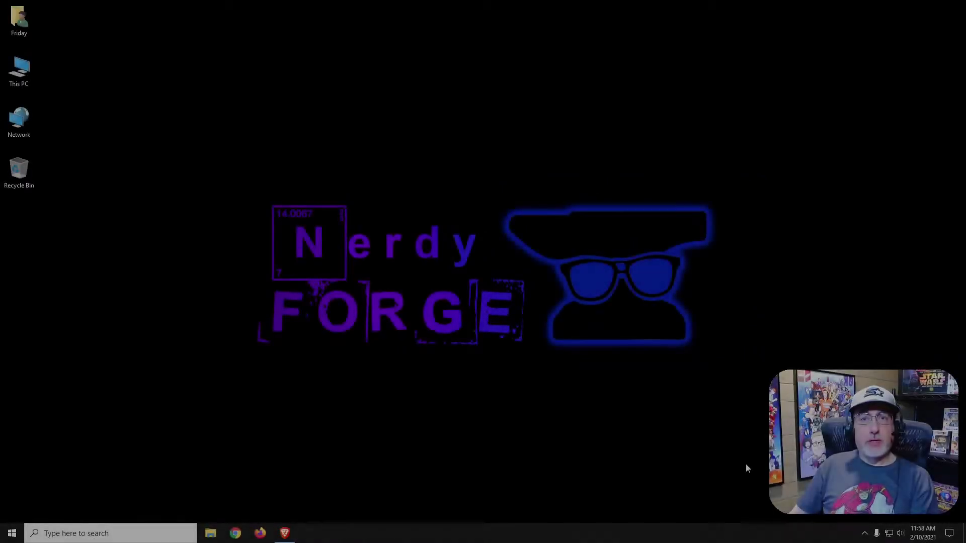
Step: Download the home-use Reflect Free installer ReflectDLHF.exe without an email and open it
click(284, 532)
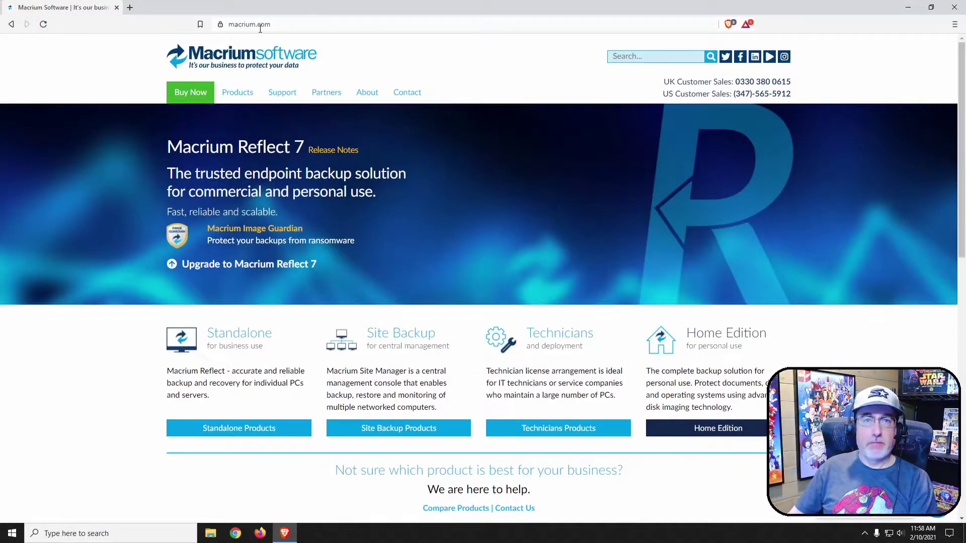
mouse_move(232, 95)
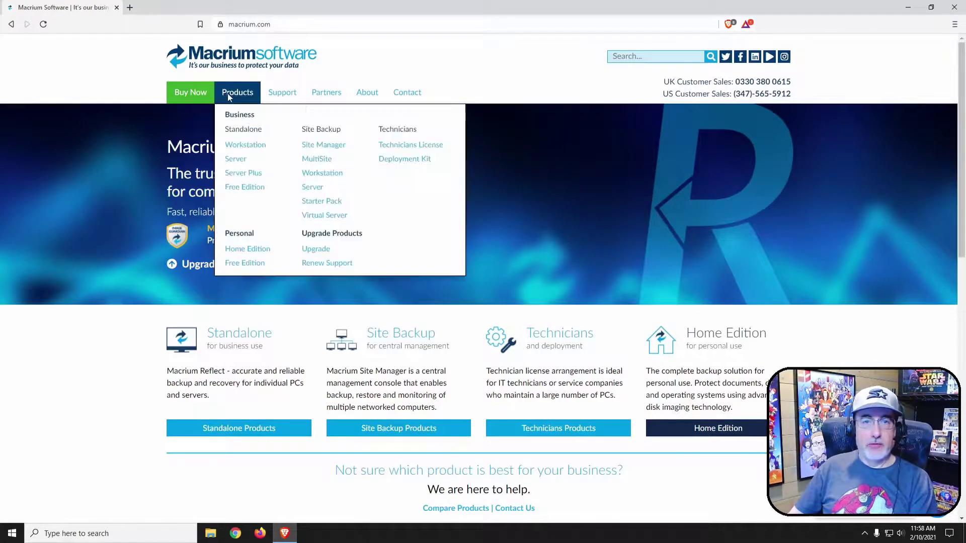
click(236, 266)
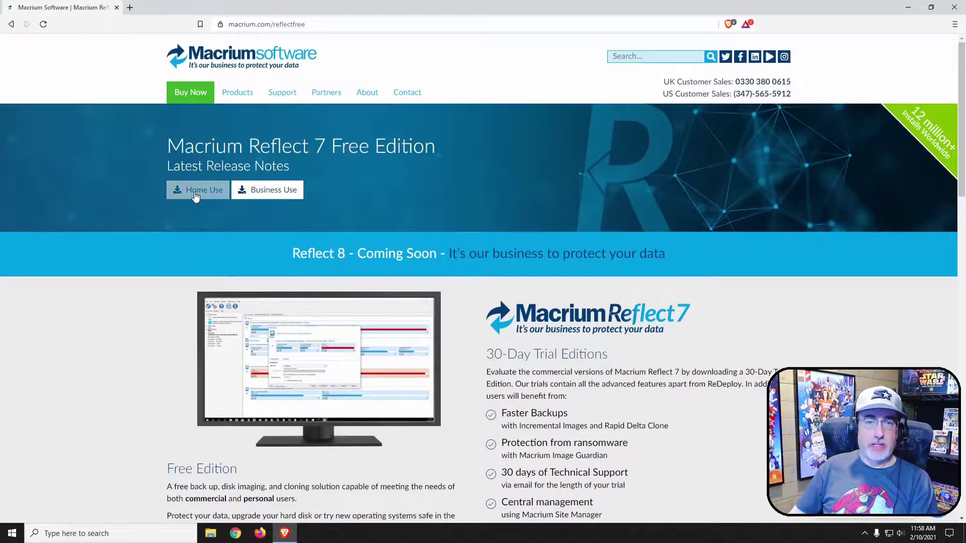
click(195, 192)
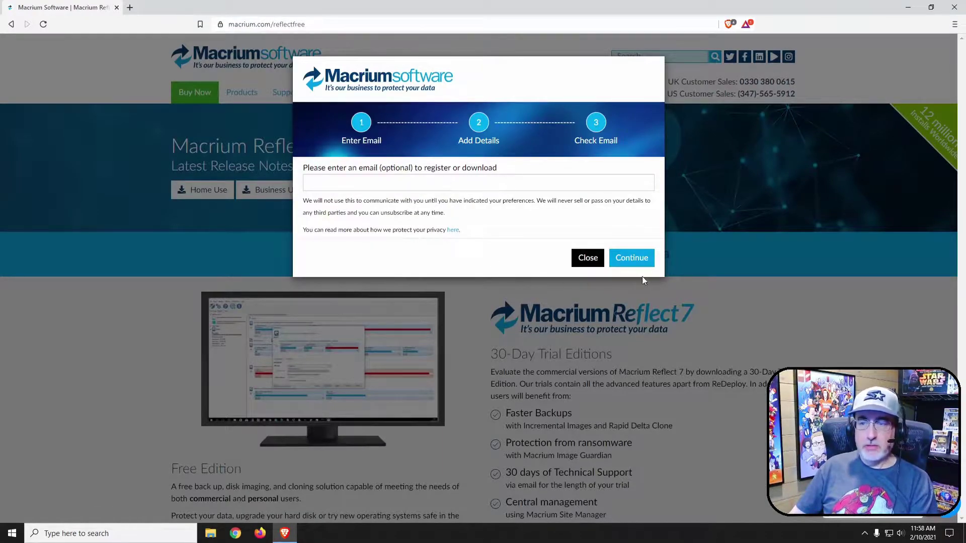
click(632, 258)
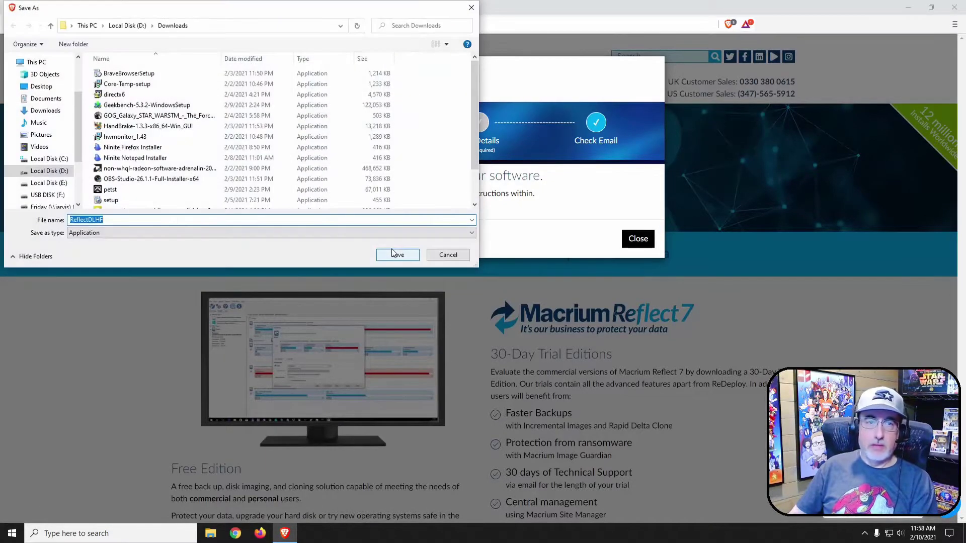
click(392, 255)
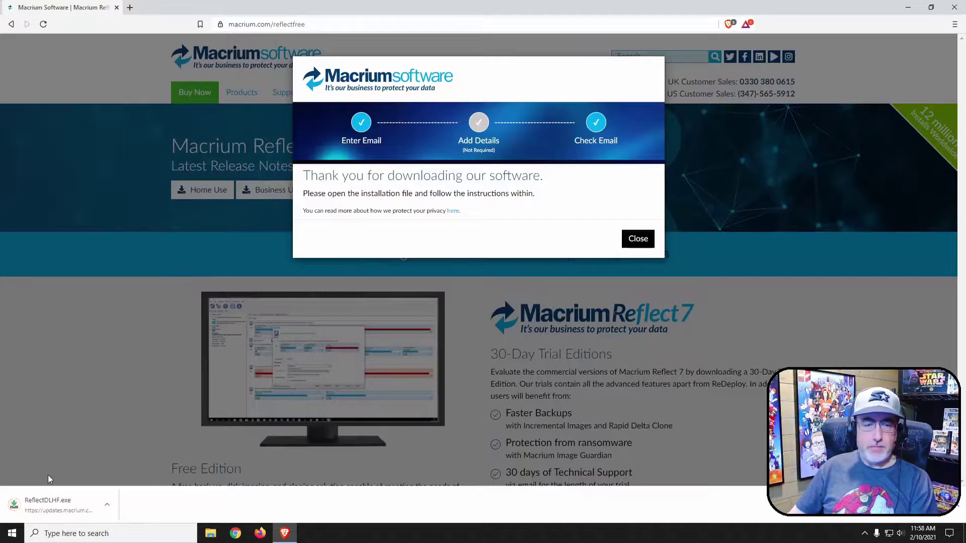
click(50, 504)
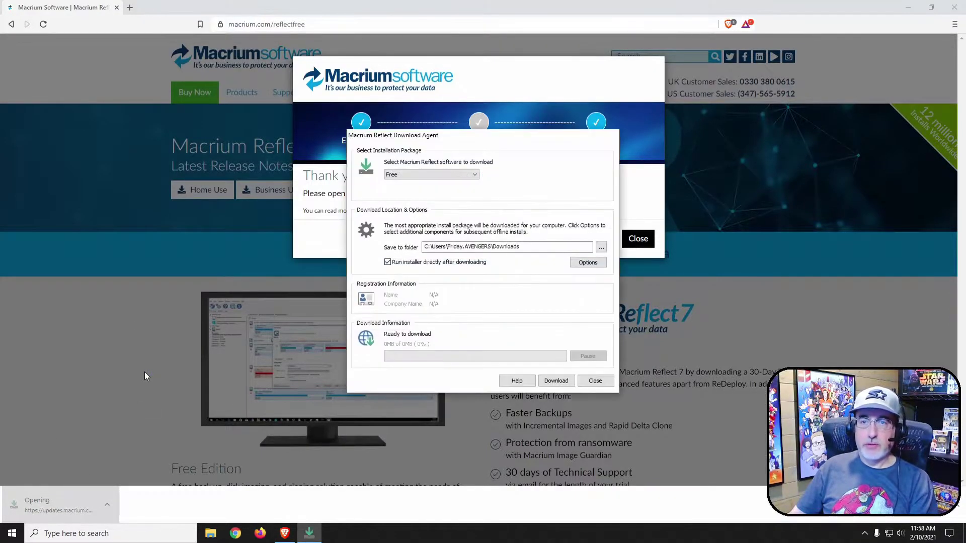
Step: Close the browser and let the Download Agent fetch the Free installer, overwriting existing files
click(956, 8)
click(957, 9)
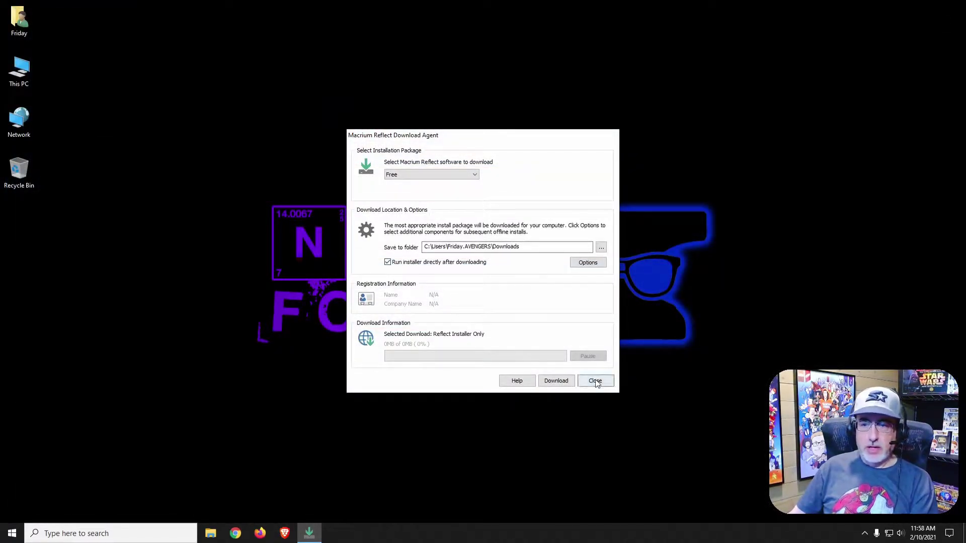
click(554, 382)
click(512, 265)
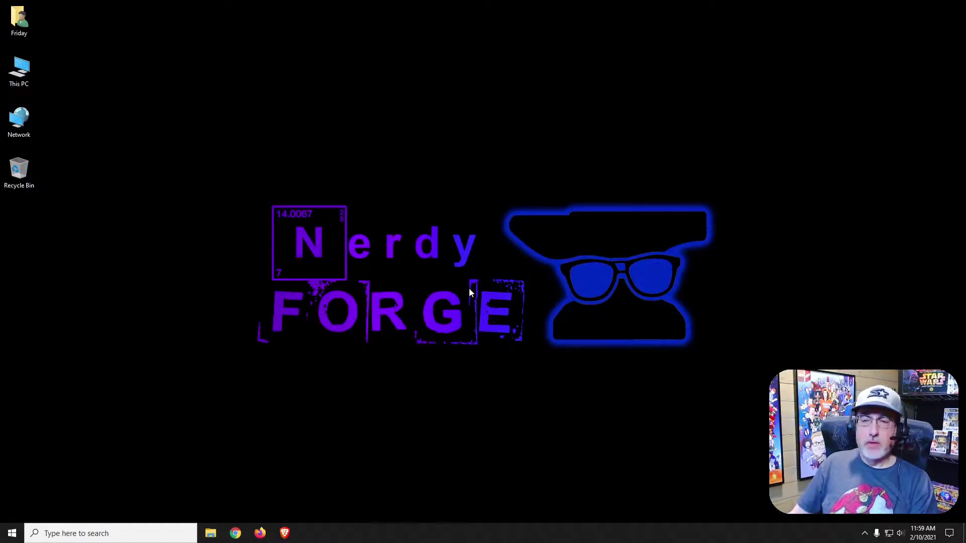
Step: Install Reflect Free with the licence accepted, Home licence, no registration, and a desktop shortcut
click(537, 330)
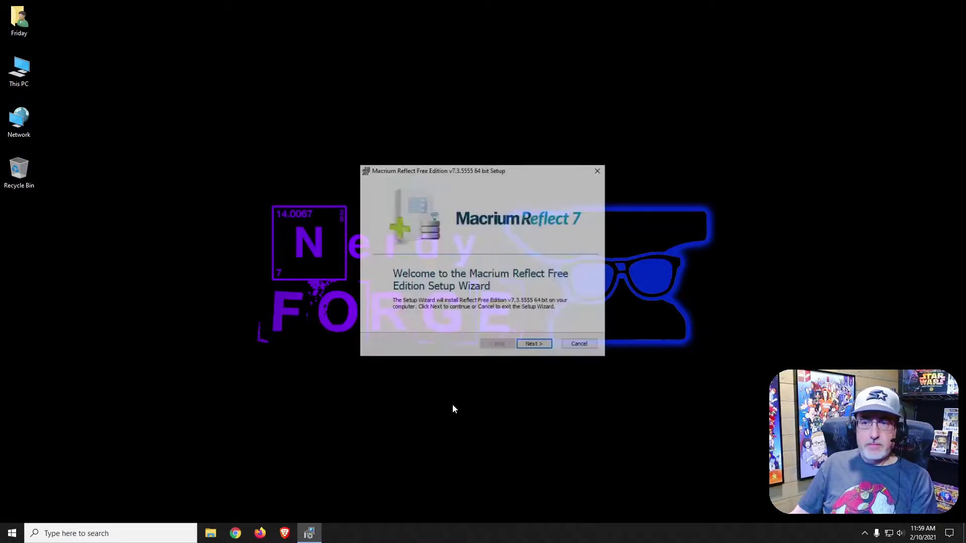
click(534, 345)
click(393, 308)
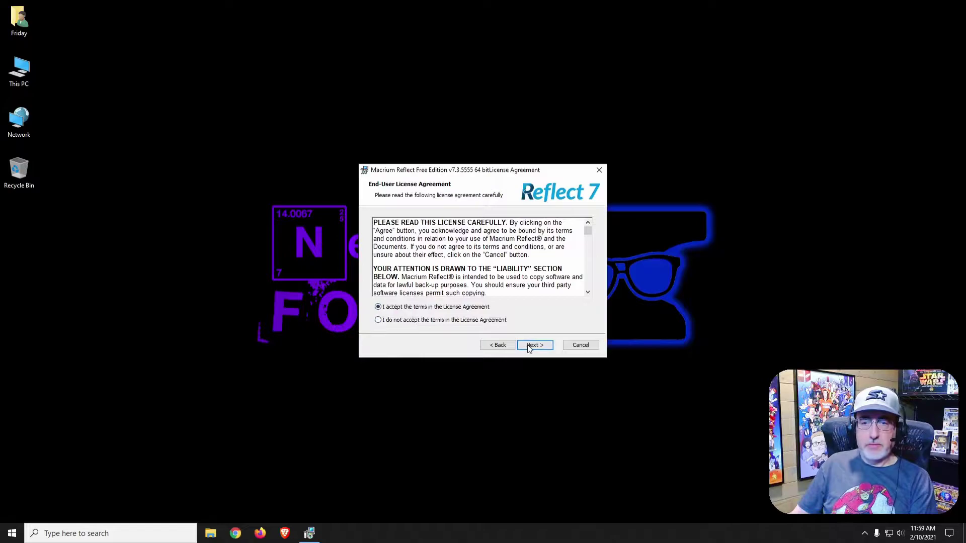
click(534, 345)
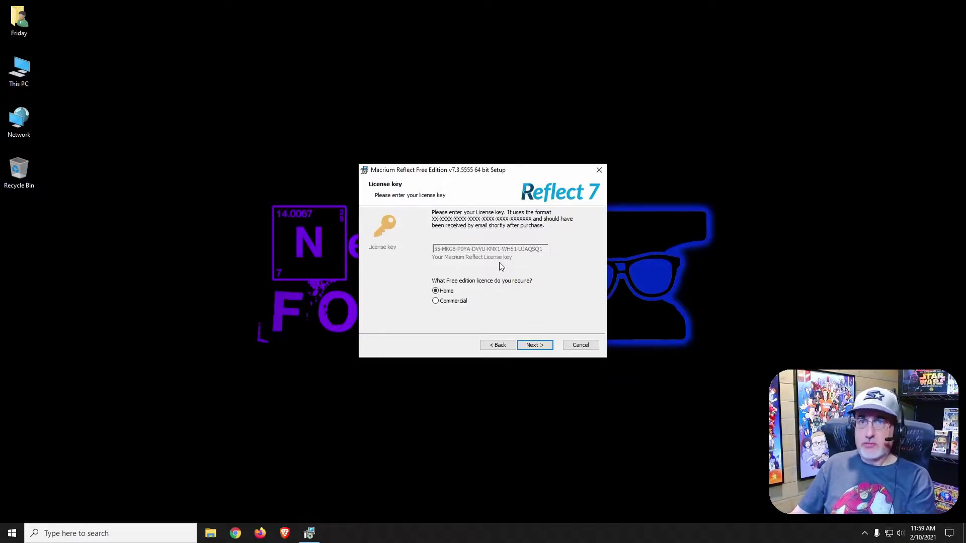
click(533, 346)
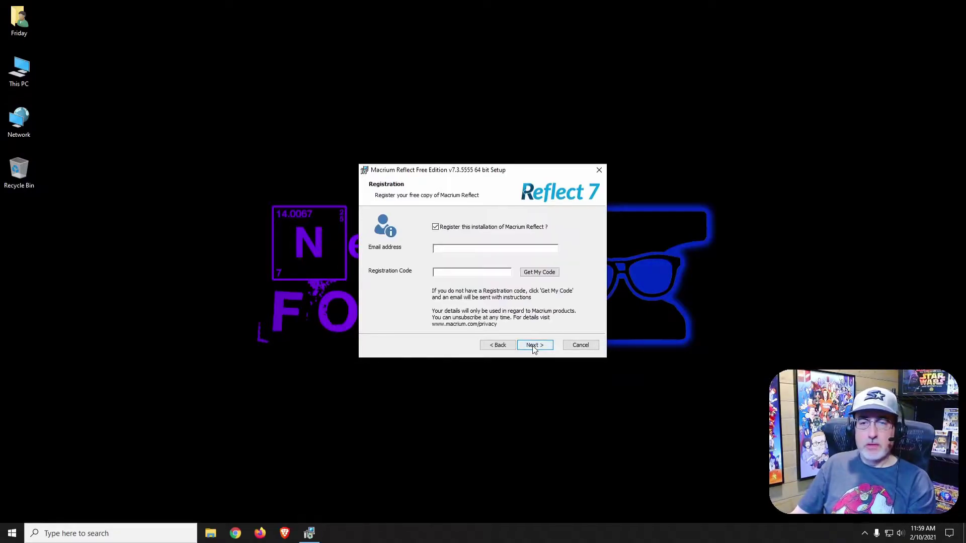
click(435, 227)
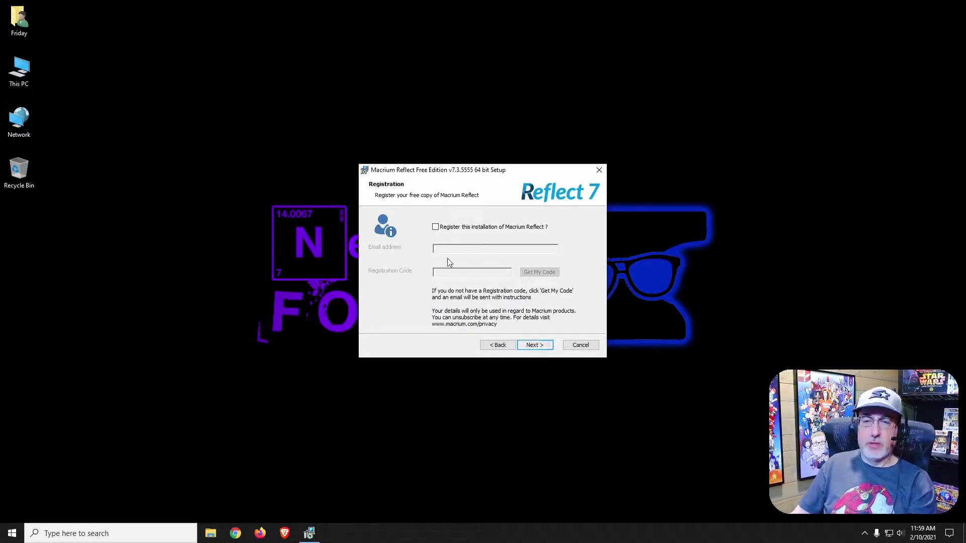
click(535, 345)
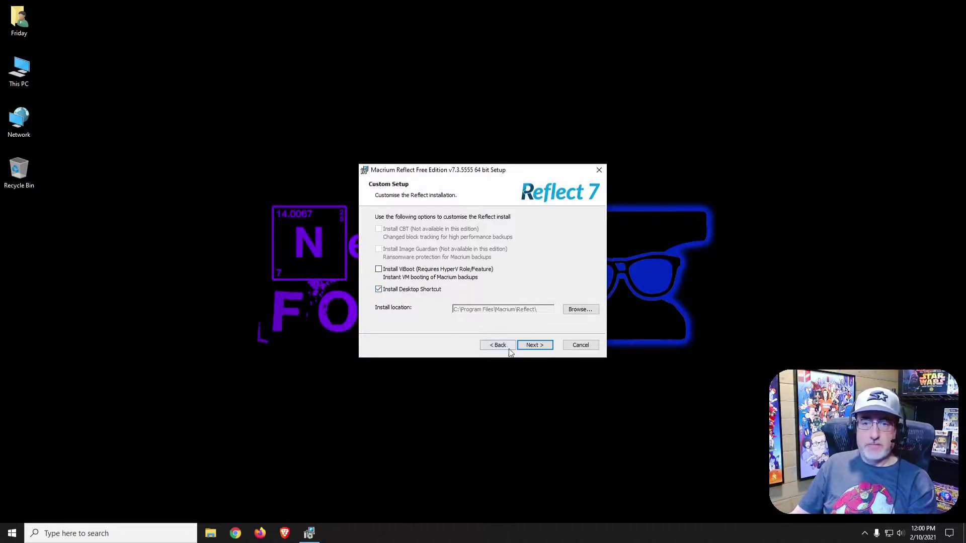
click(536, 345)
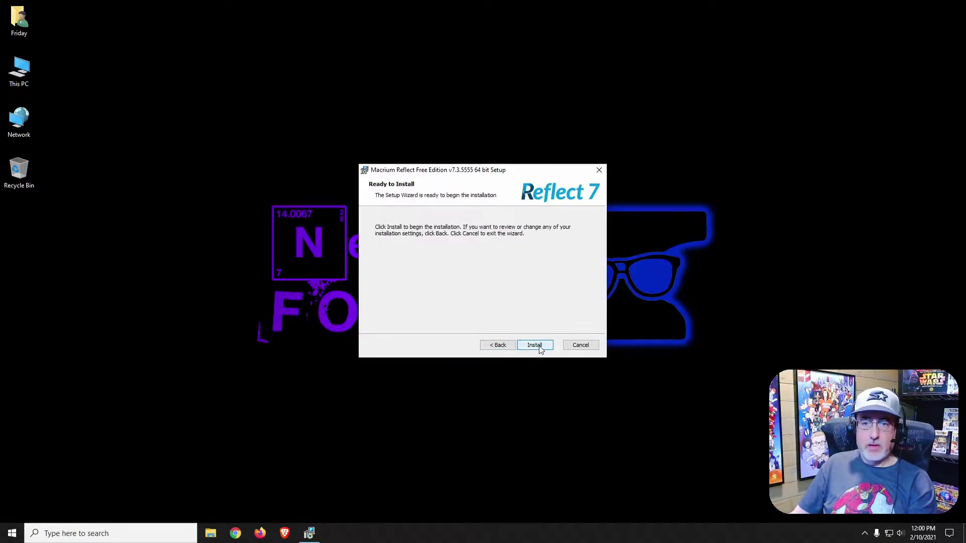
click(535, 345)
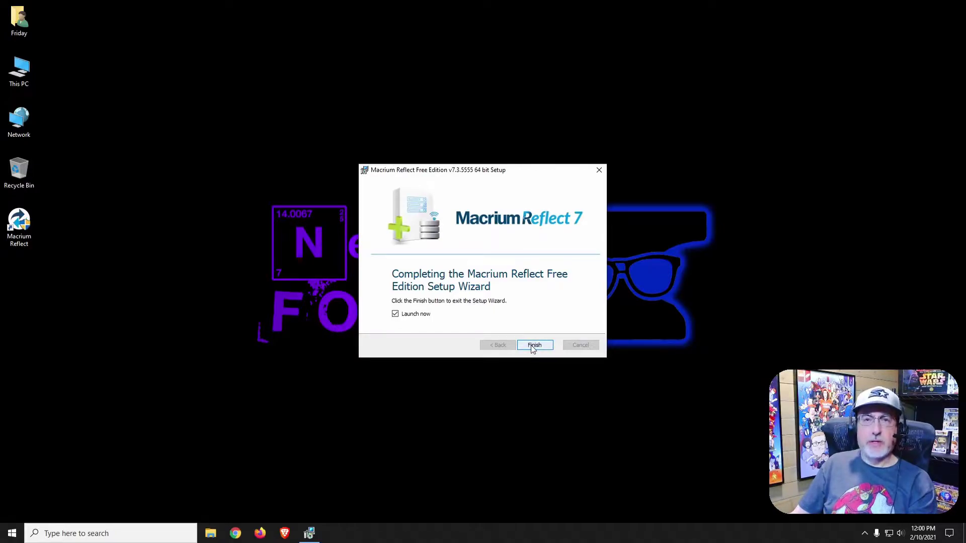
Step: Launch Reflect and leave only Disk 1 ticked, unticking Disks 2 and 3
click(532, 345)
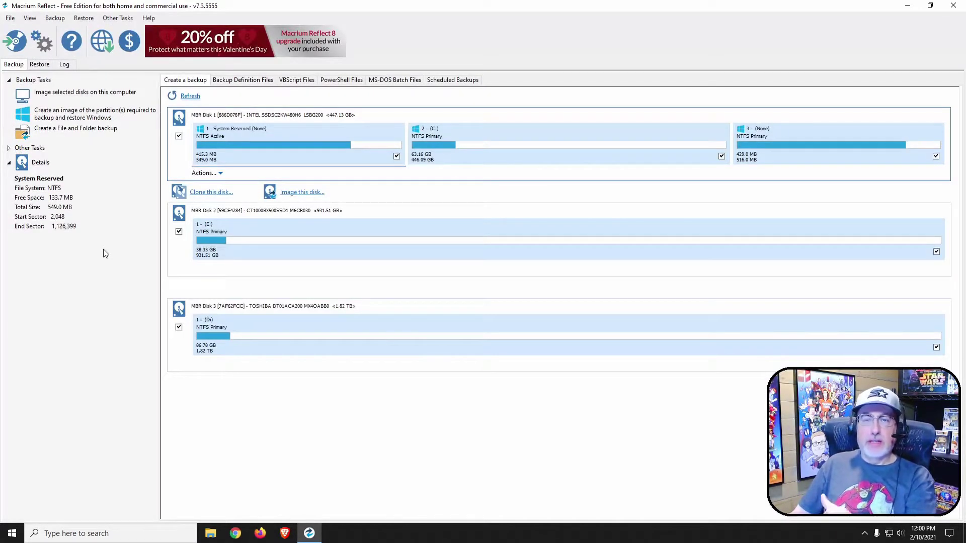
click(179, 328)
click(186, 231)
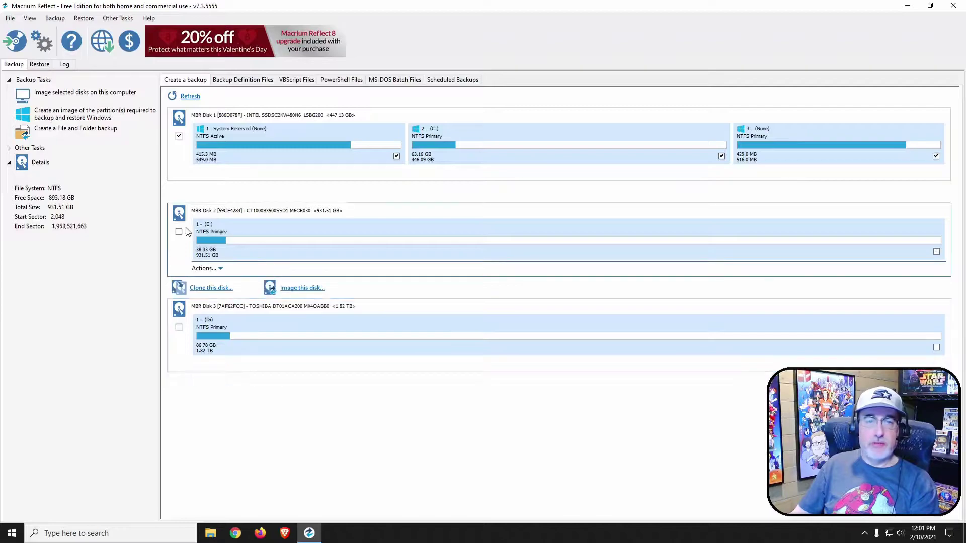
click(173, 169)
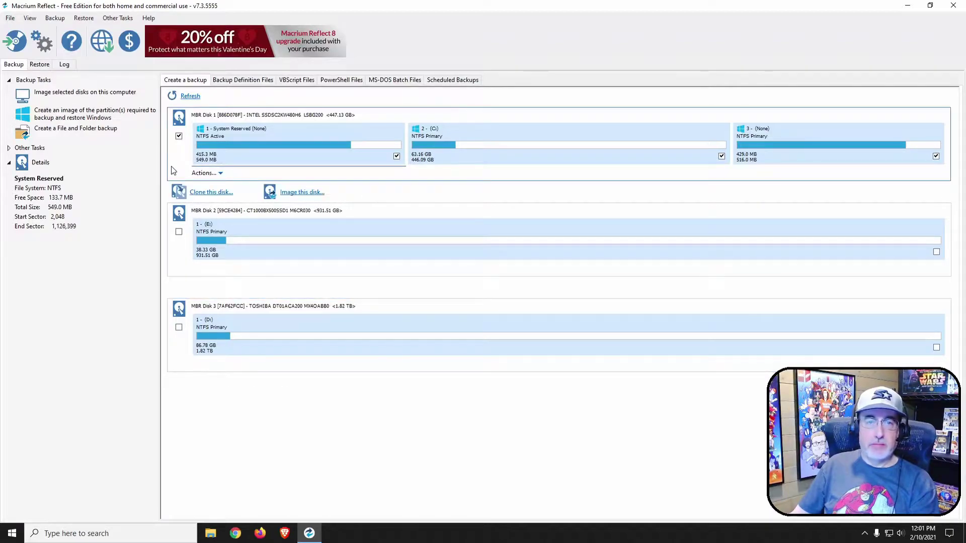
Step: Start imaging Disk 1 and browse This PC for a destination folder without choosing one
click(73, 95)
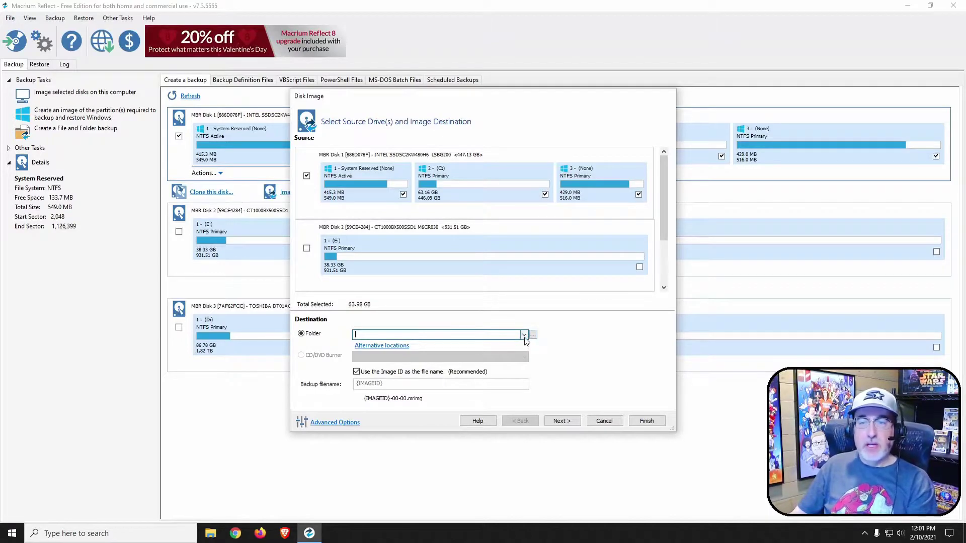
click(532, 335)
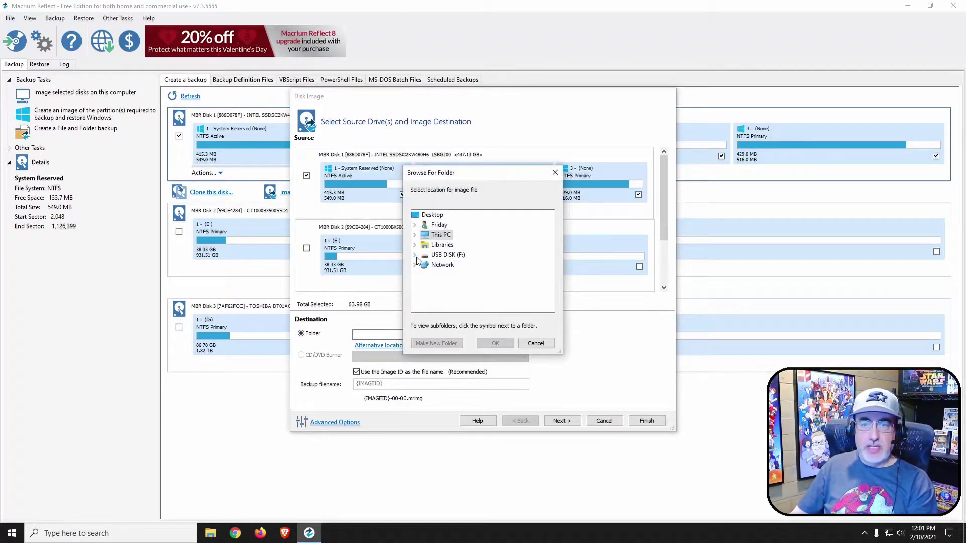
click(415, 235)
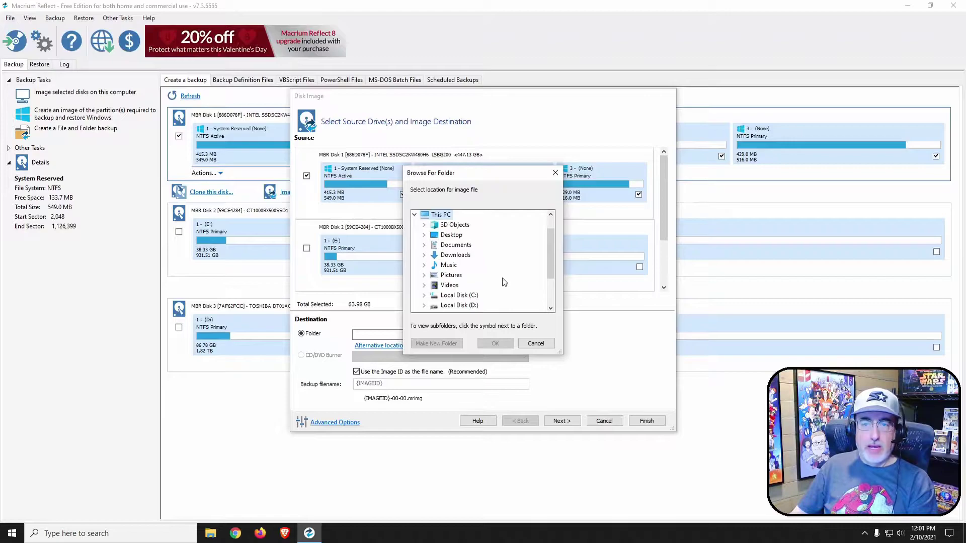
scroll(504, 282, down, 1)
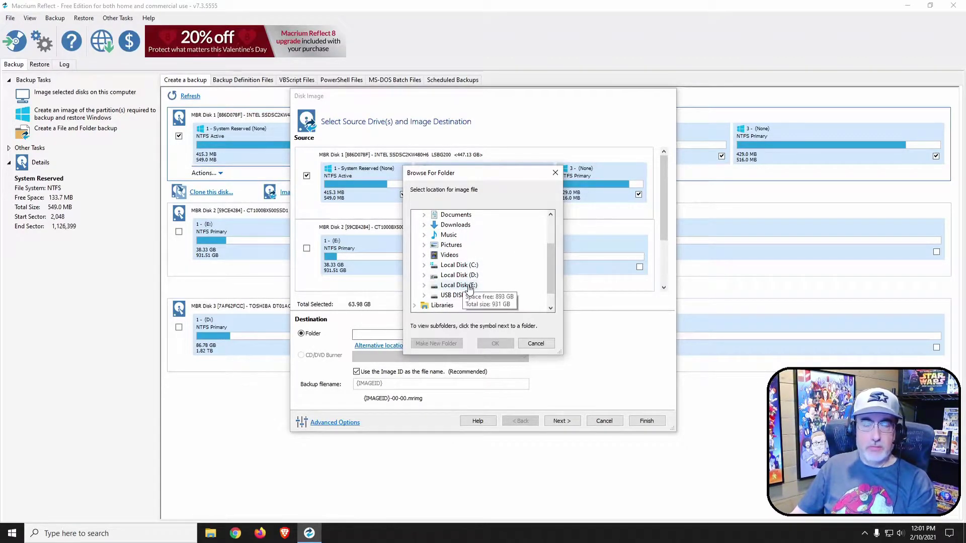
scroll(476, 289, down, 1)
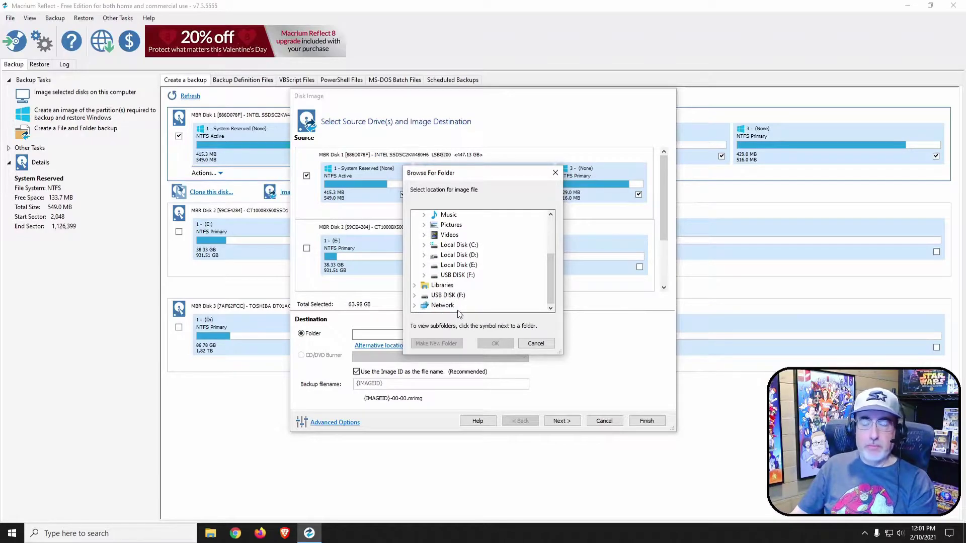
click(536, 343)
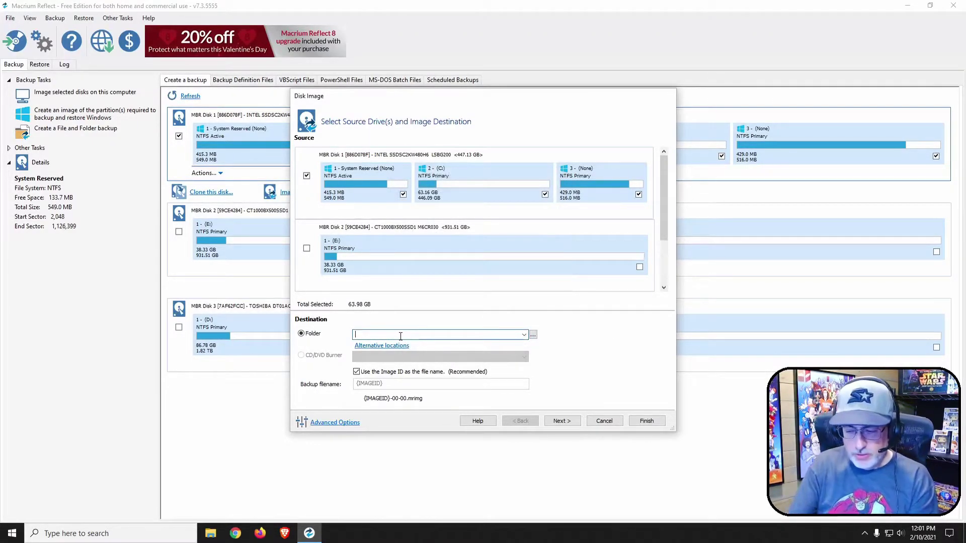
Step: Target \\jarvis\Friday with the custom backup filename Friday and continue to the plan page
text(\\)
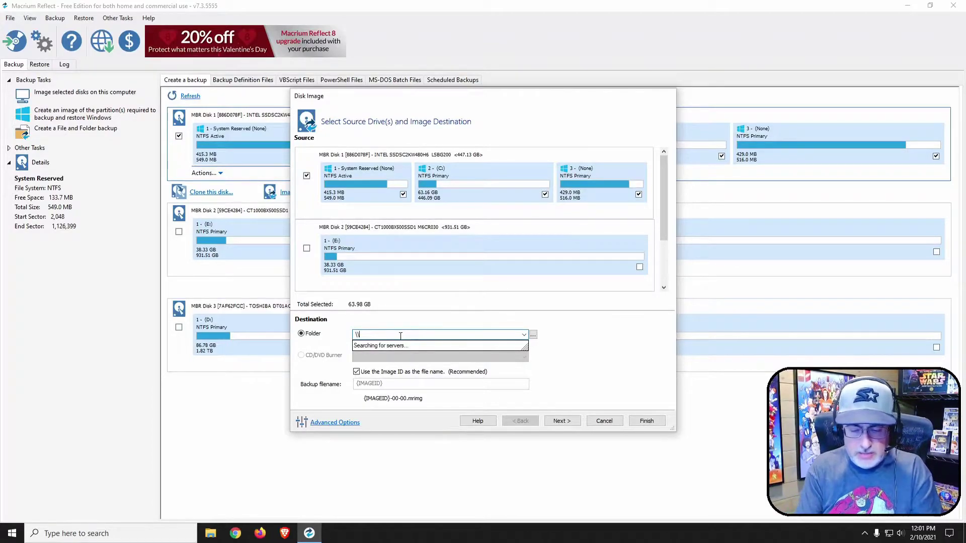
text(jarvis\Friday)
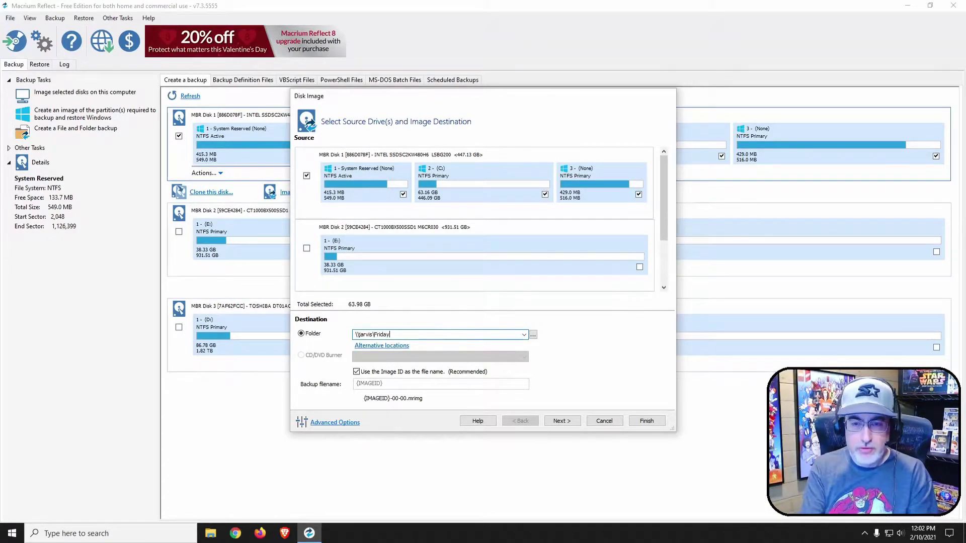
click(357, 372)
click(395, 383)
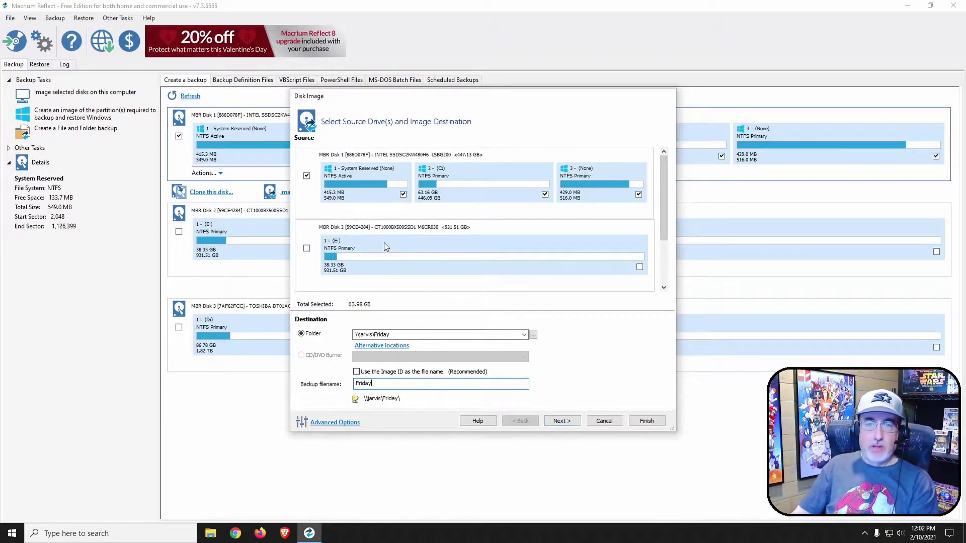
scroll(384, 245, down, 2)
scroll(381, 255, up, 2)
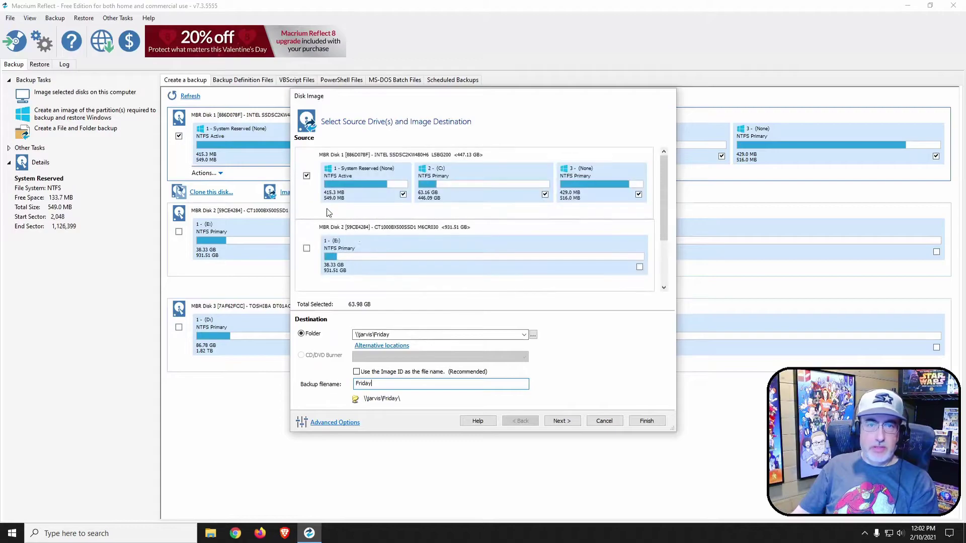
click(559, 421)
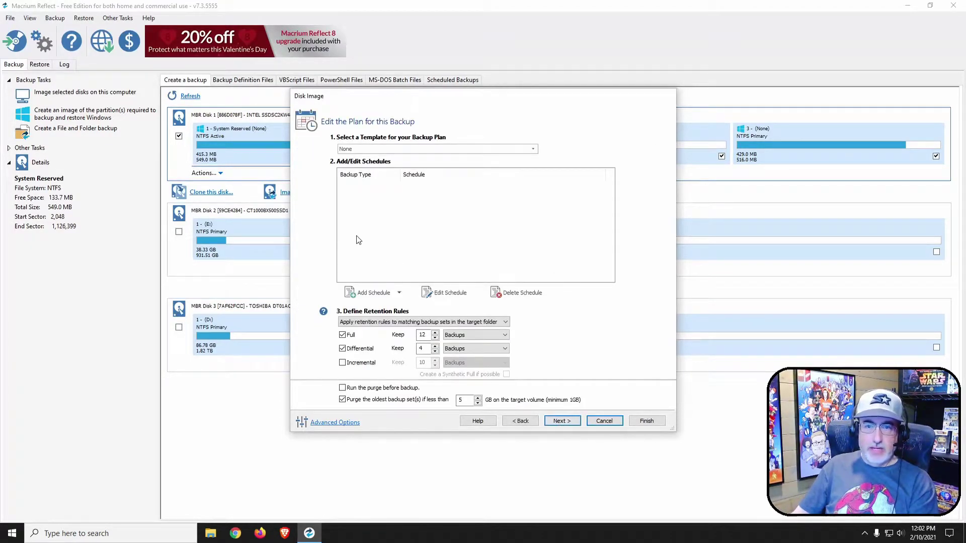
Step: Add a weekly Full schedule running every Monday at 04:00
click(362, 292)
click(361, 309)
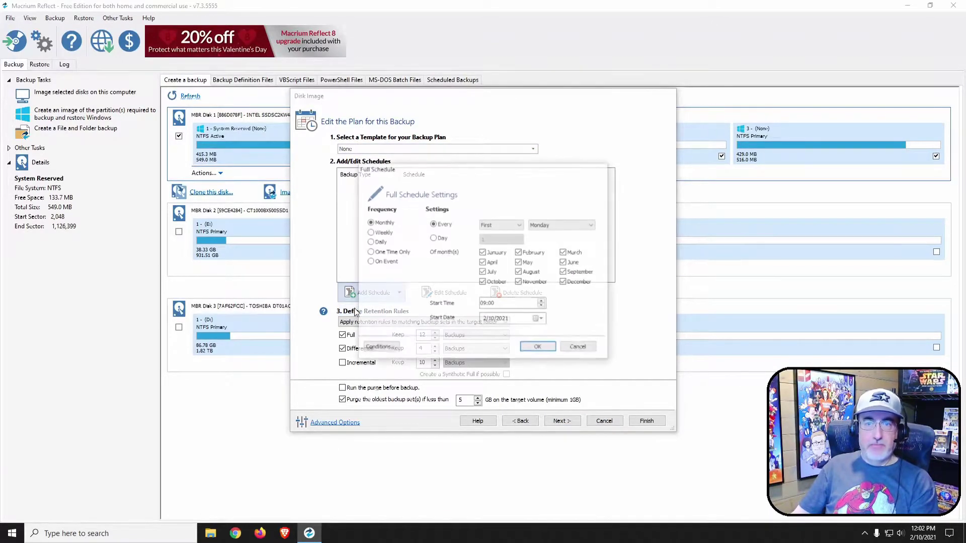
click(369, 233)
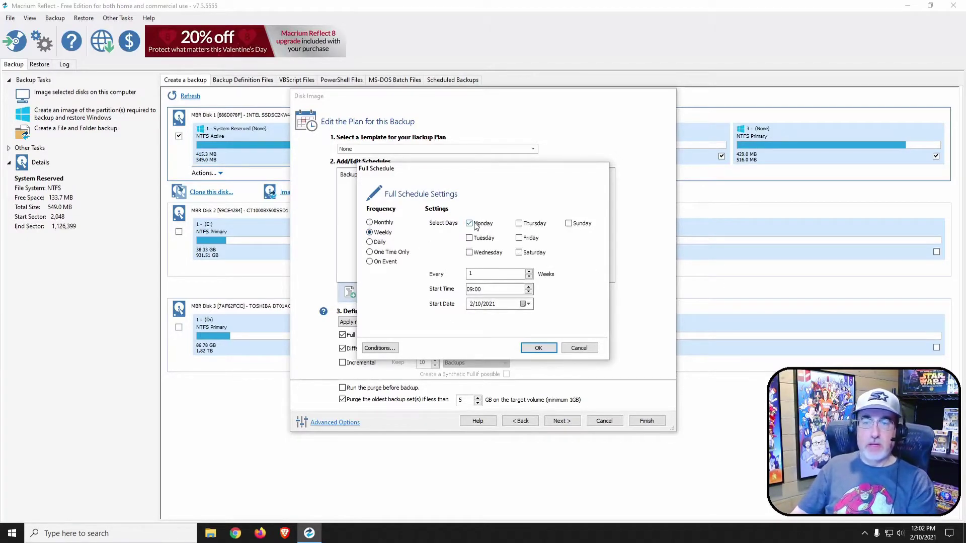
click(473, 291)
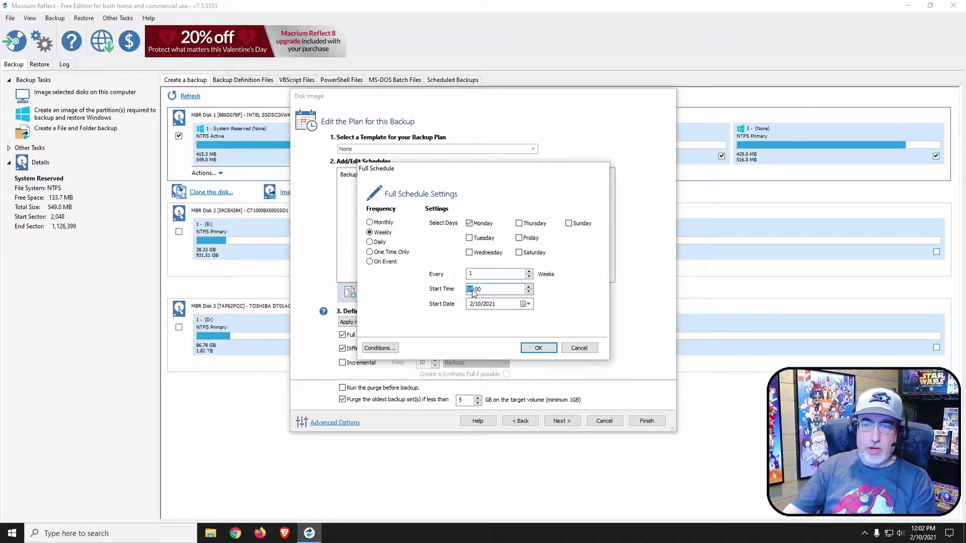
text(04)
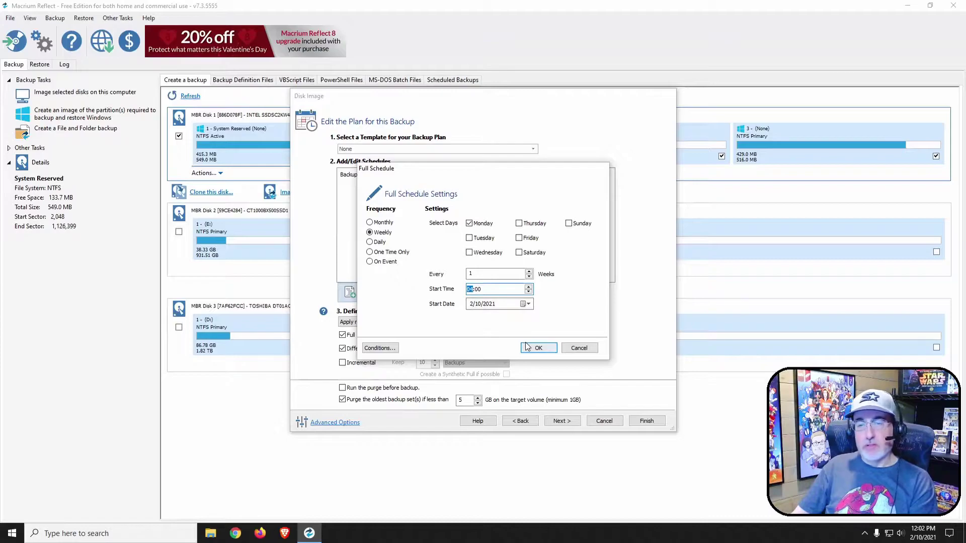
click(531, 348)
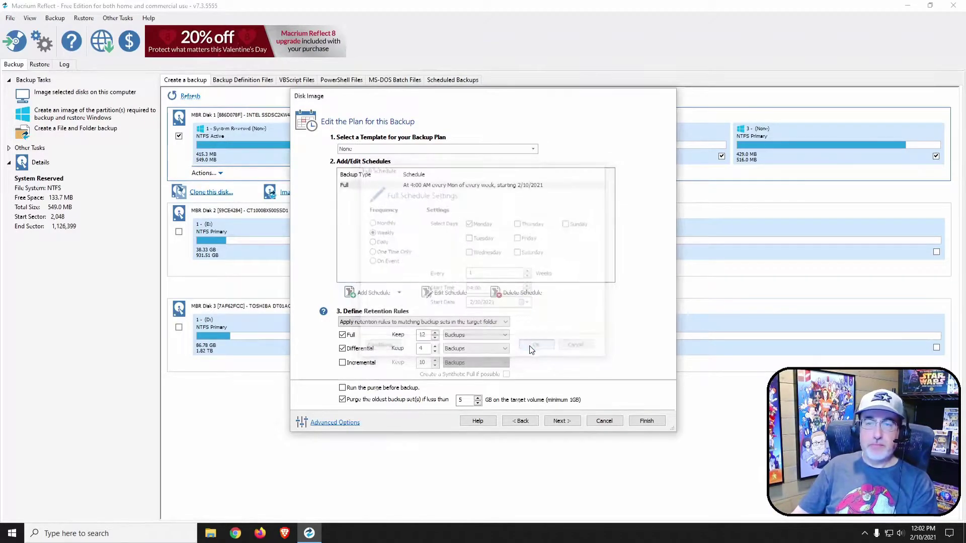
click(367, 292)
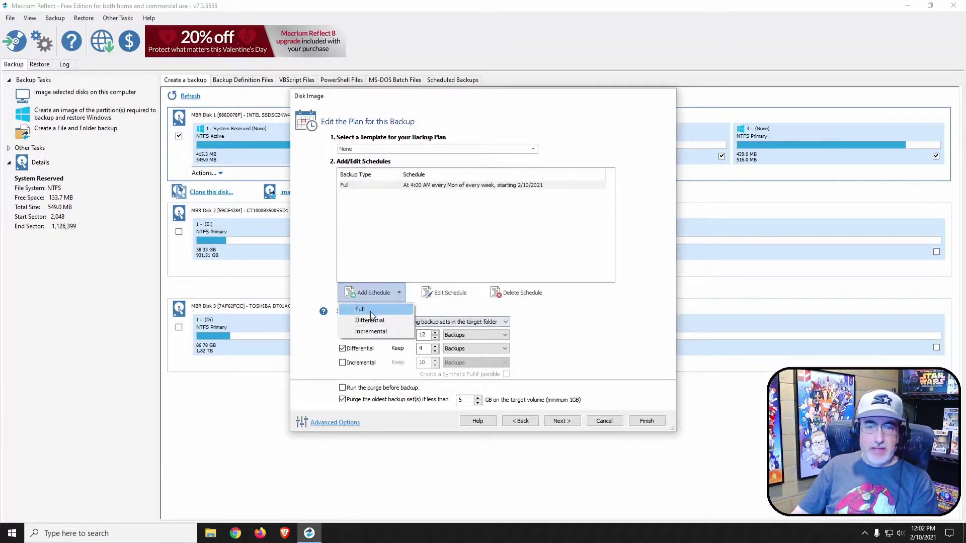
Step: Add a daily Differential schedule starting at 05:00
click(369, 322)
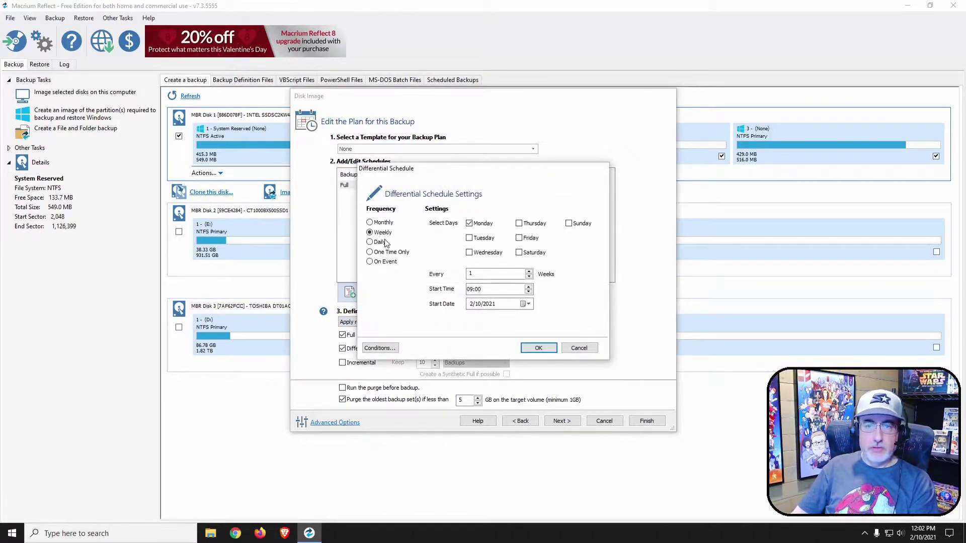
click(370, 242)
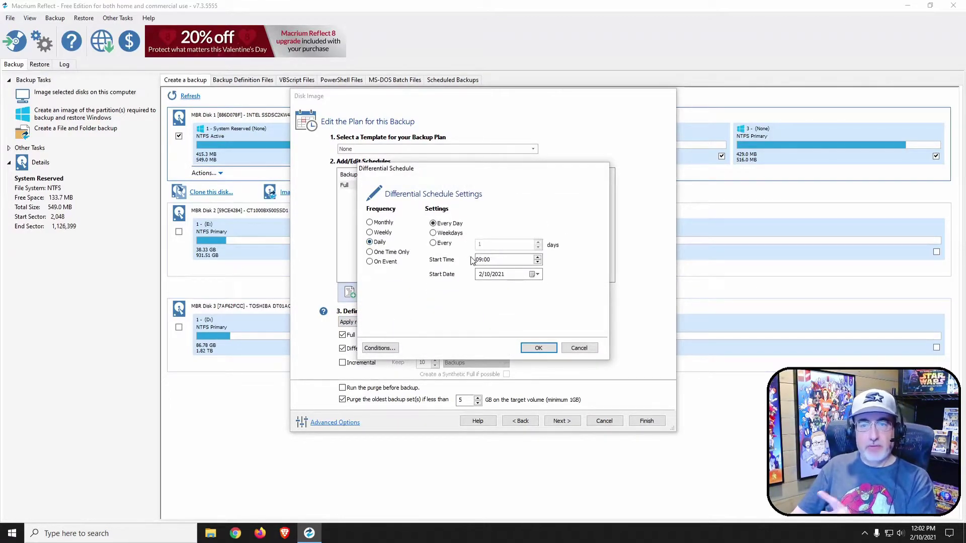
click(478, 260)
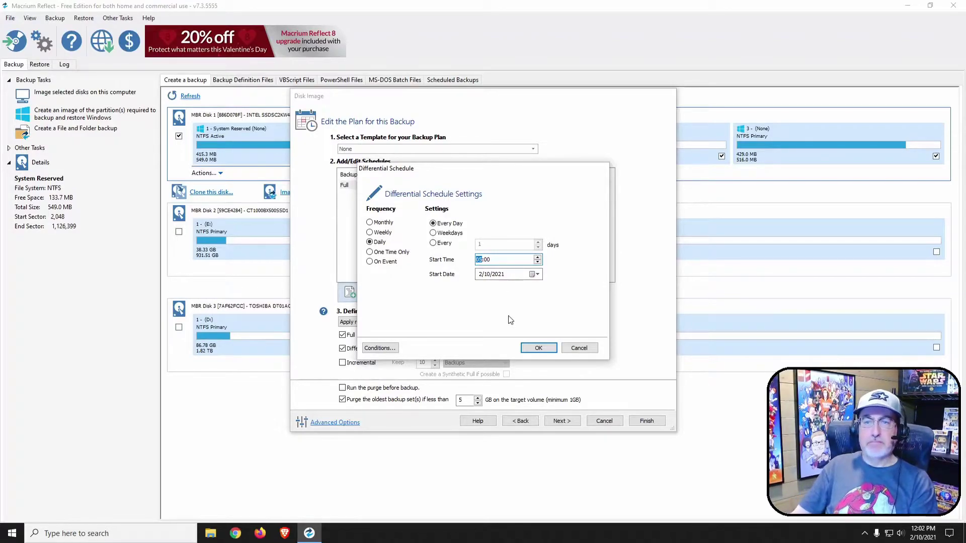
click(536, 348)
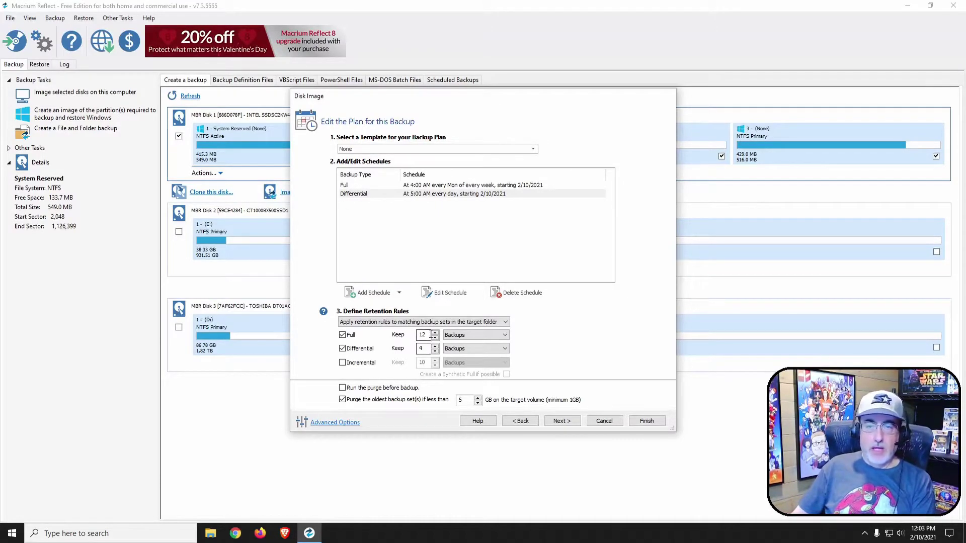
Step: Set retention to keep 4 Full and 12 Differential images and continue to the summary
drag(429, 334, 394, 330)
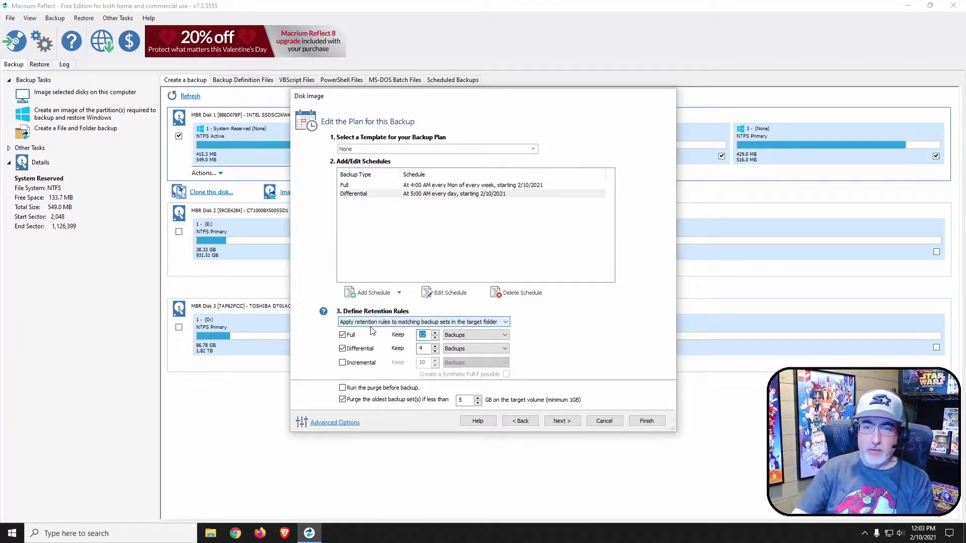
text(4)
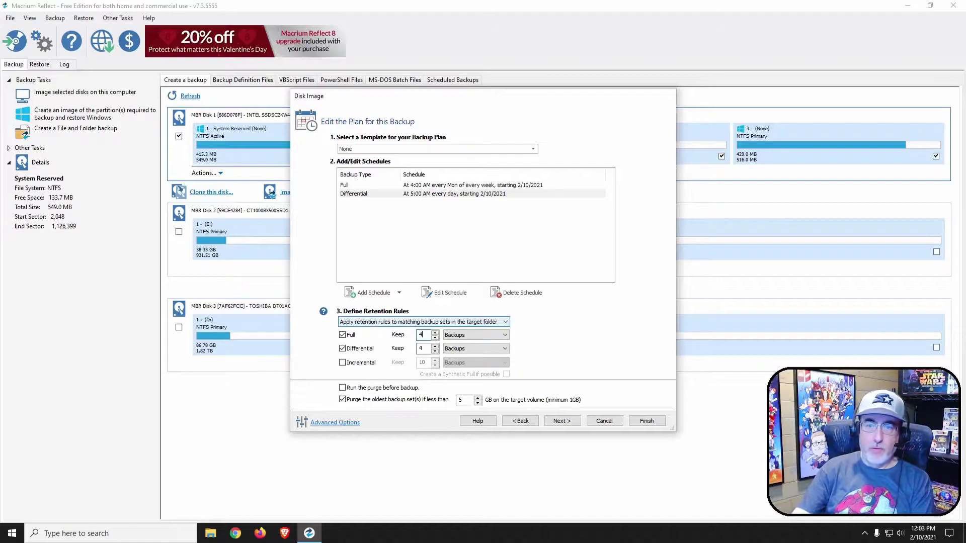
double_click(424, 349)
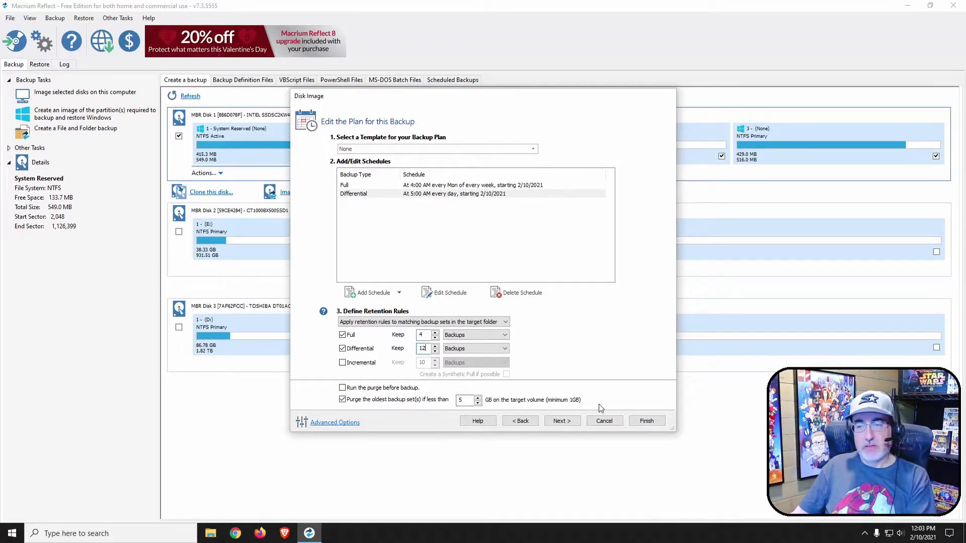
click(560, 421)
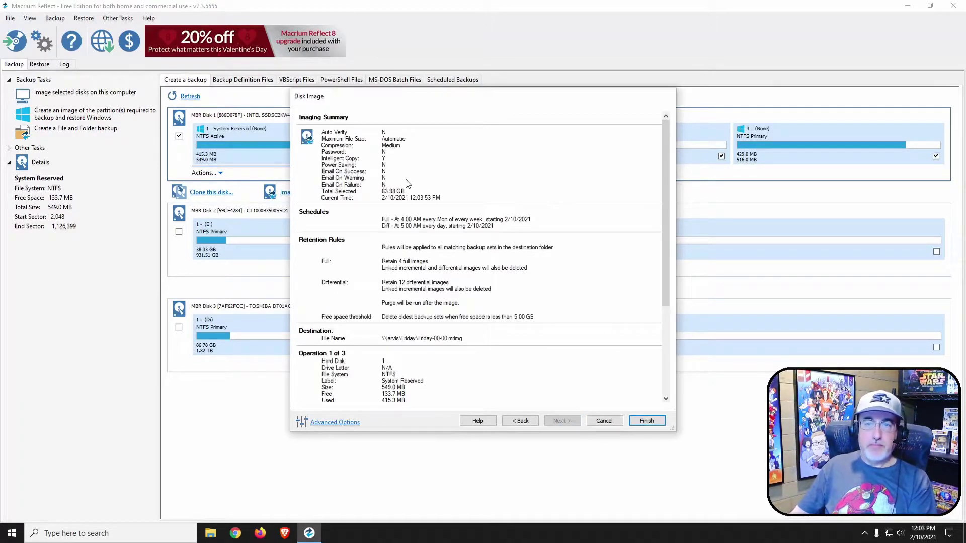
Step: Save the backup definition as 'My Backup' XML and run it now
scroll(408, 245, down, 5)
scroll(420, 252, up, 5)
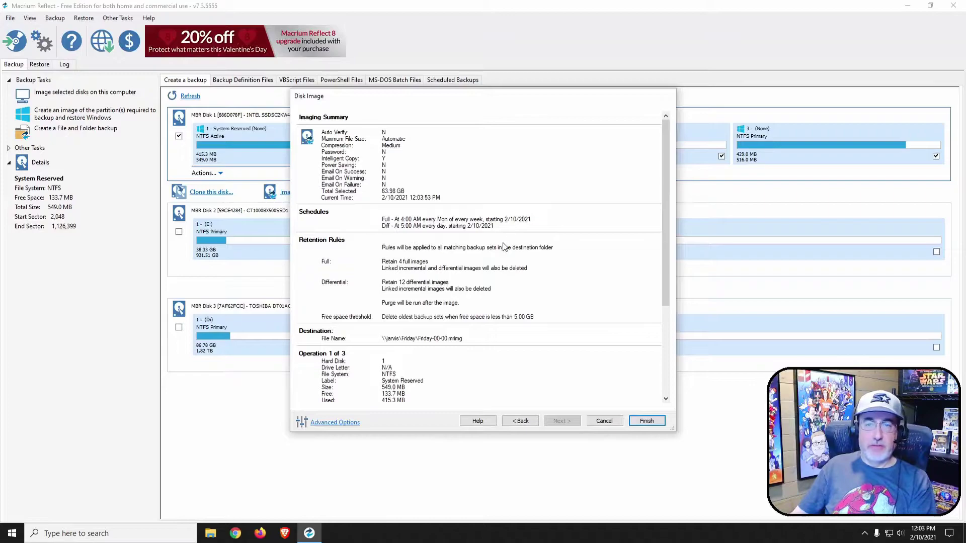
click(647, 421)
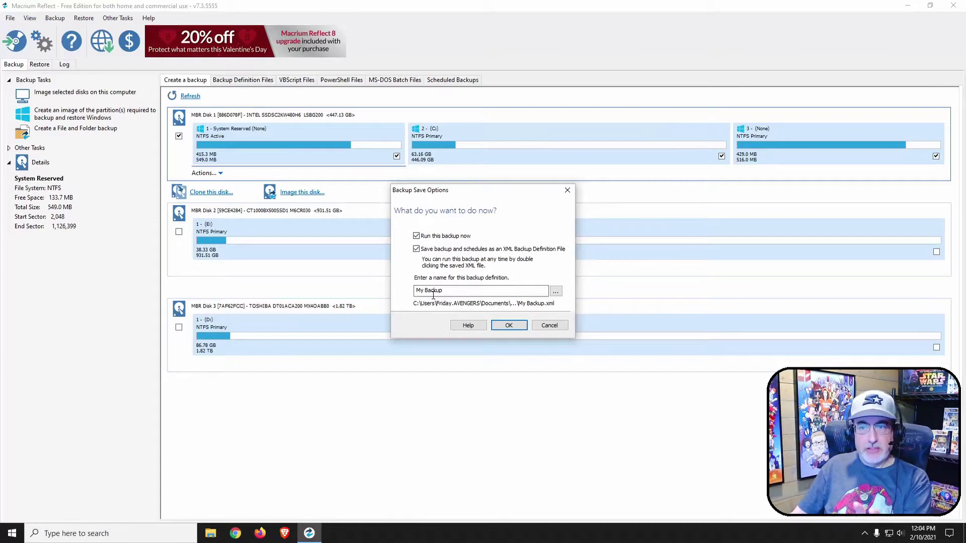
click(506, 326)
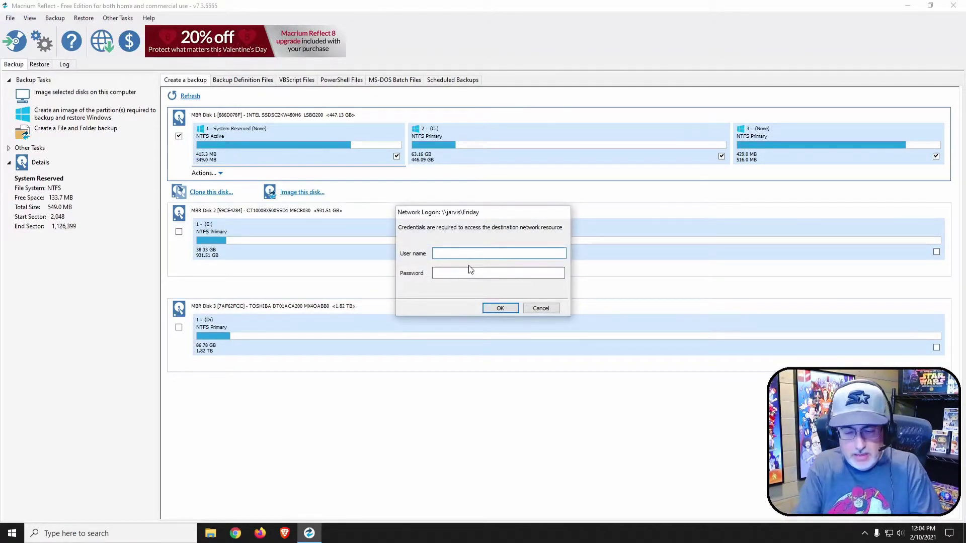
Step: Log on to \\jarvis\Friday with the share's user name and password
text(Friday)
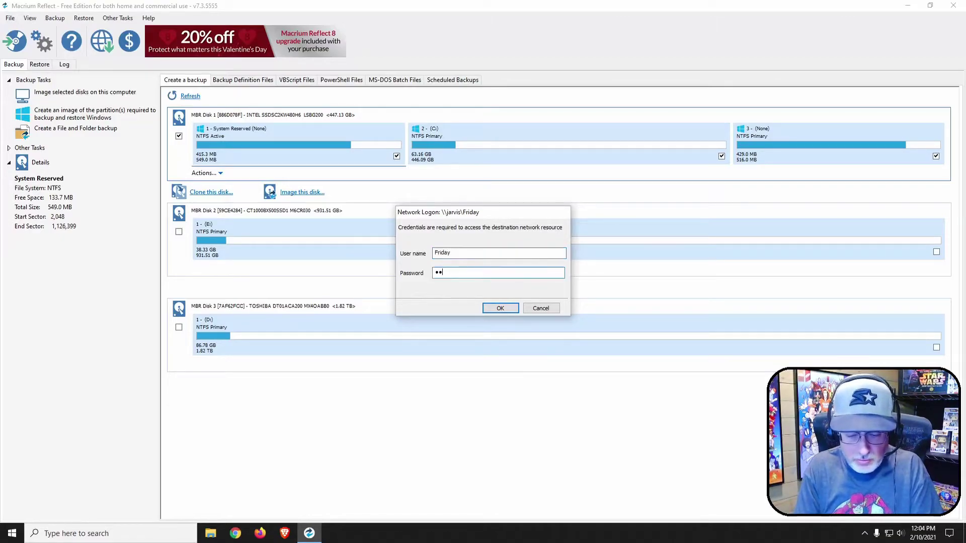
text(••)
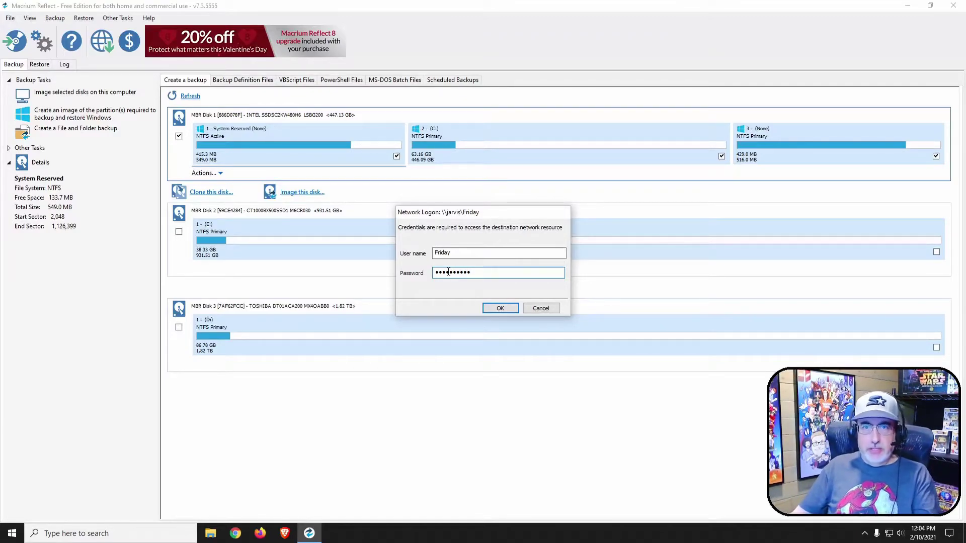
click(487, 309)
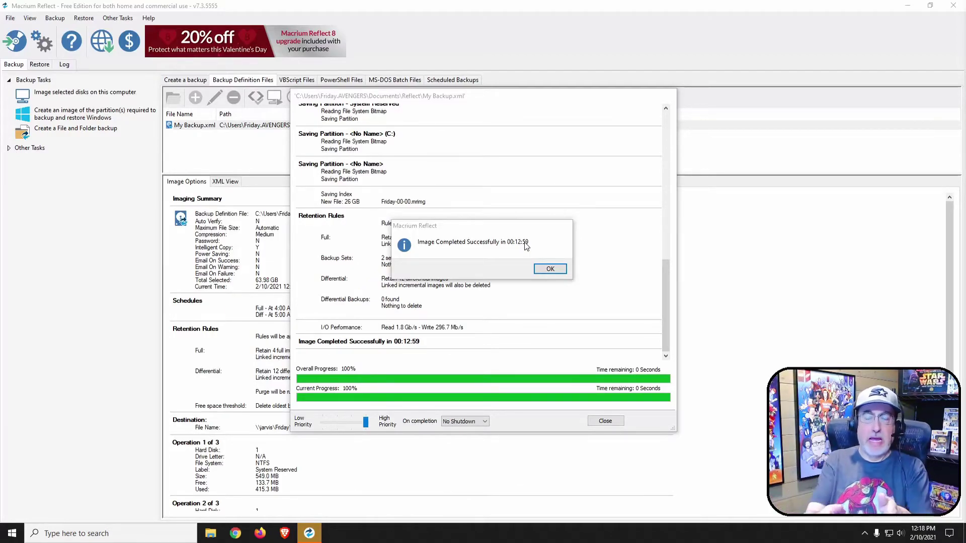
Step: Dismiss the 'Image Completed Successfully' message once Friday-00-00.mrimg reaches 100%
click(548, 269)
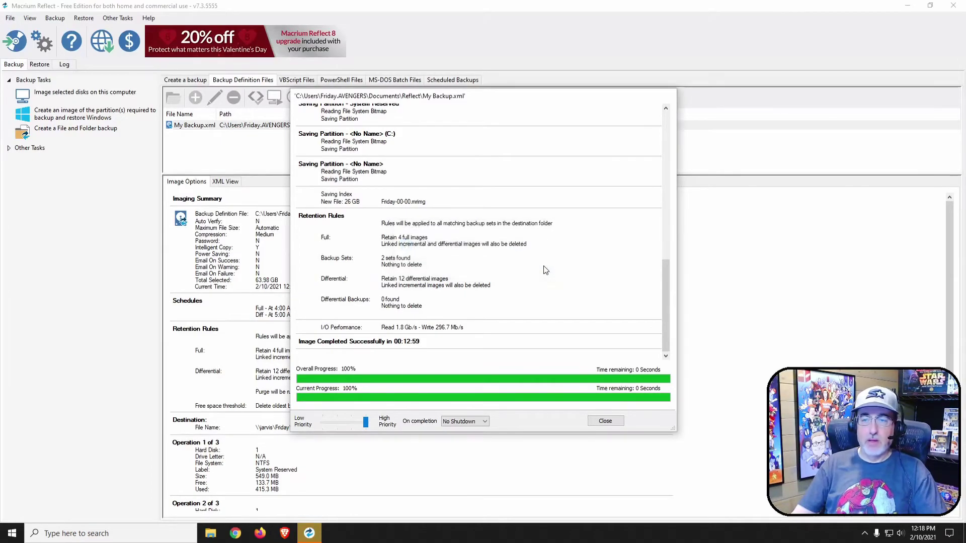
Step: Close the finished backup window and launch Create Rescue Media from Other Tasks
click(608, 424)
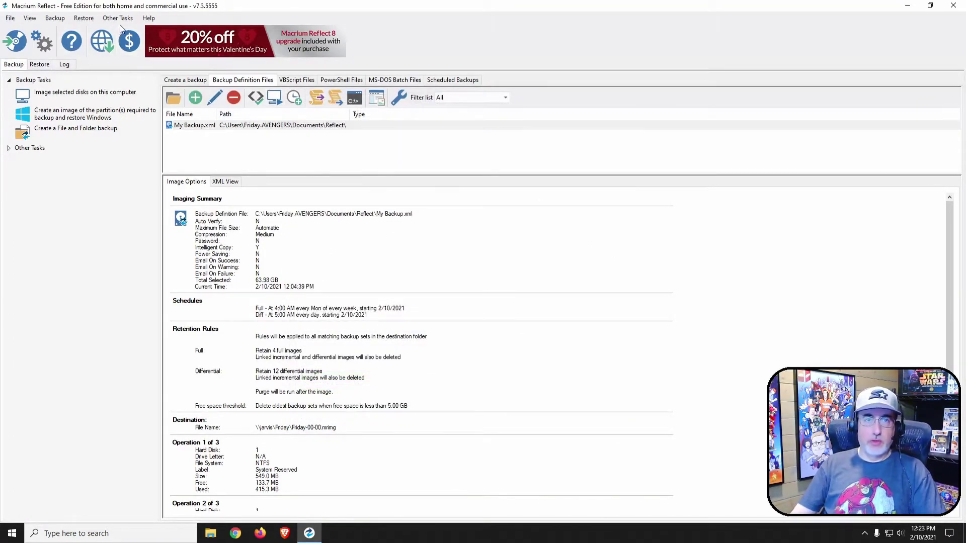
click(118, 18)
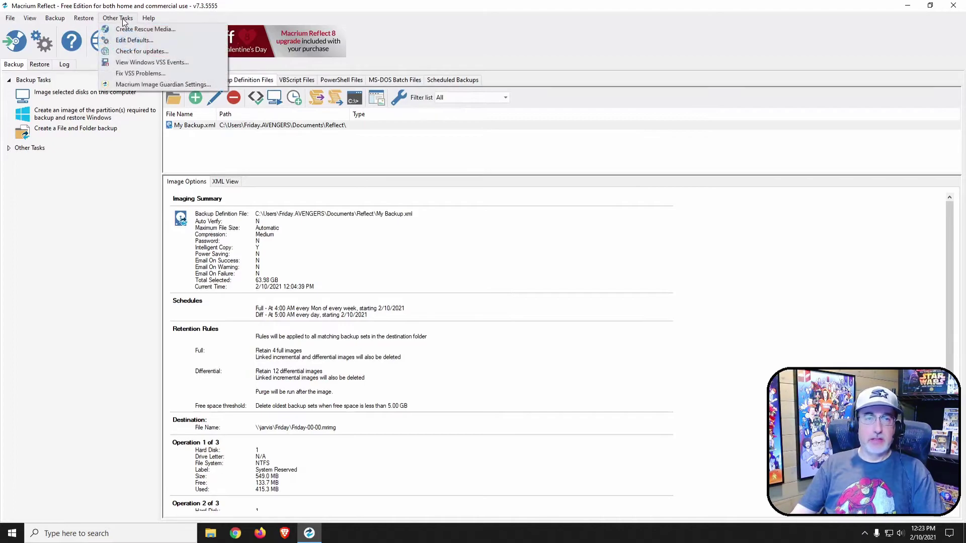
click(125, 29)
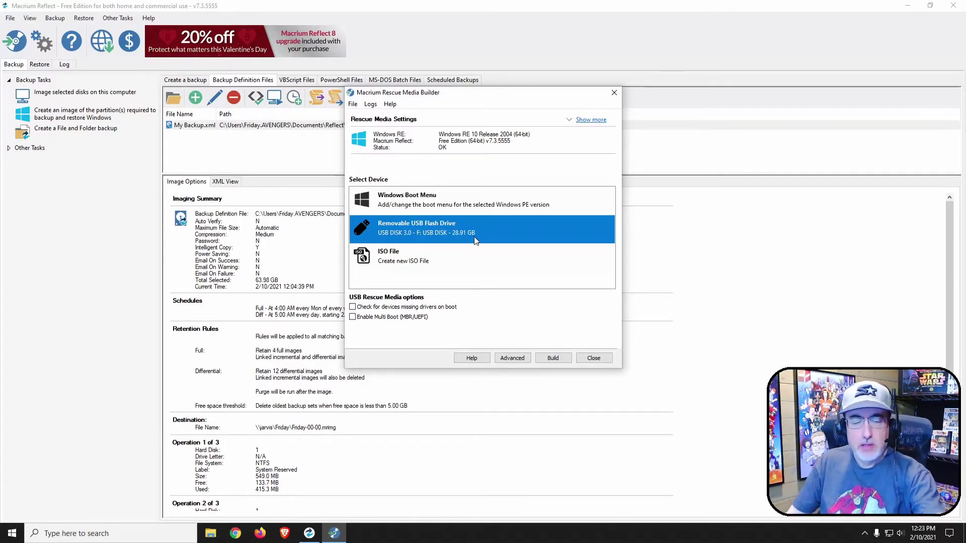
Step: Build the 576.2 MB rescue media on USB flash drive F: and close the builder
click(551, 358)
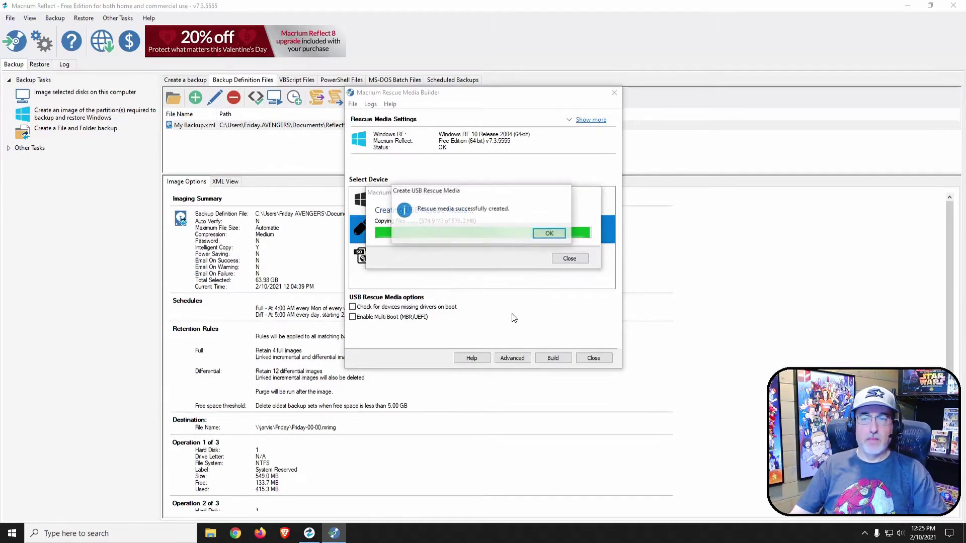
click(549, 234)
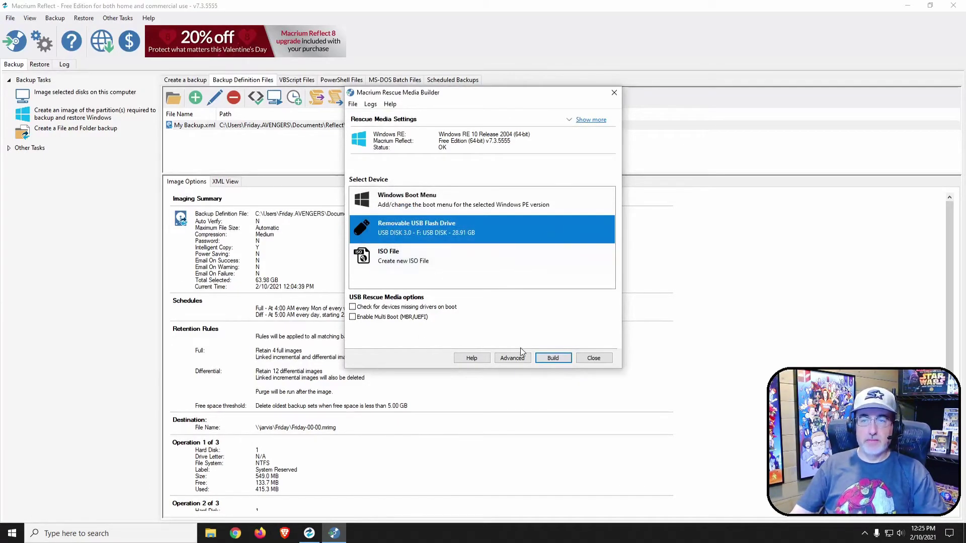
click(593, 360)
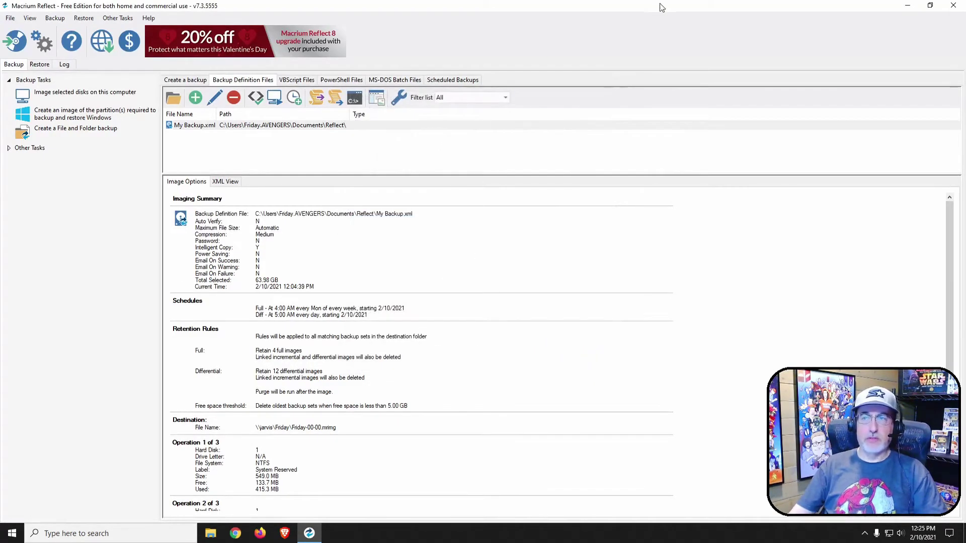
Step: Exit Macrium Reflect to return to the Windows desktop
click(953, 5)
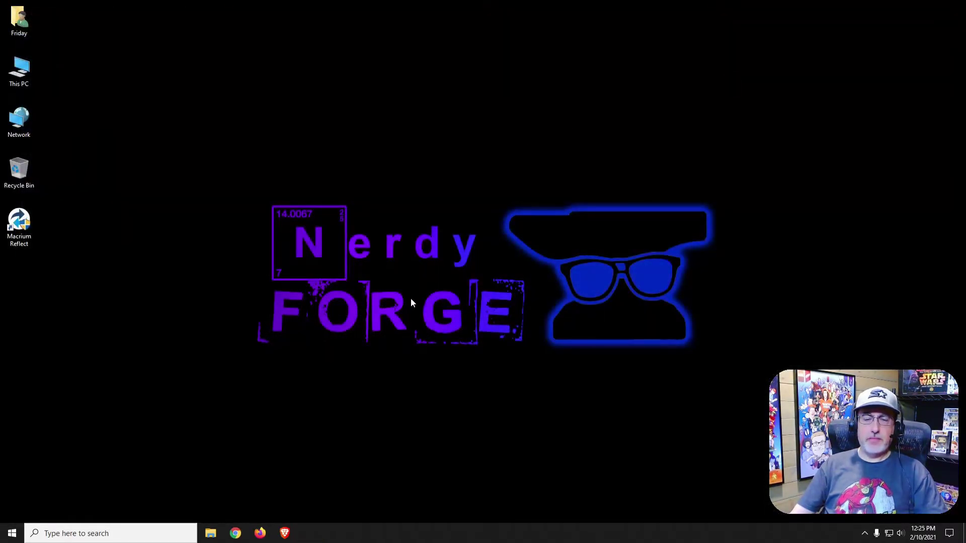